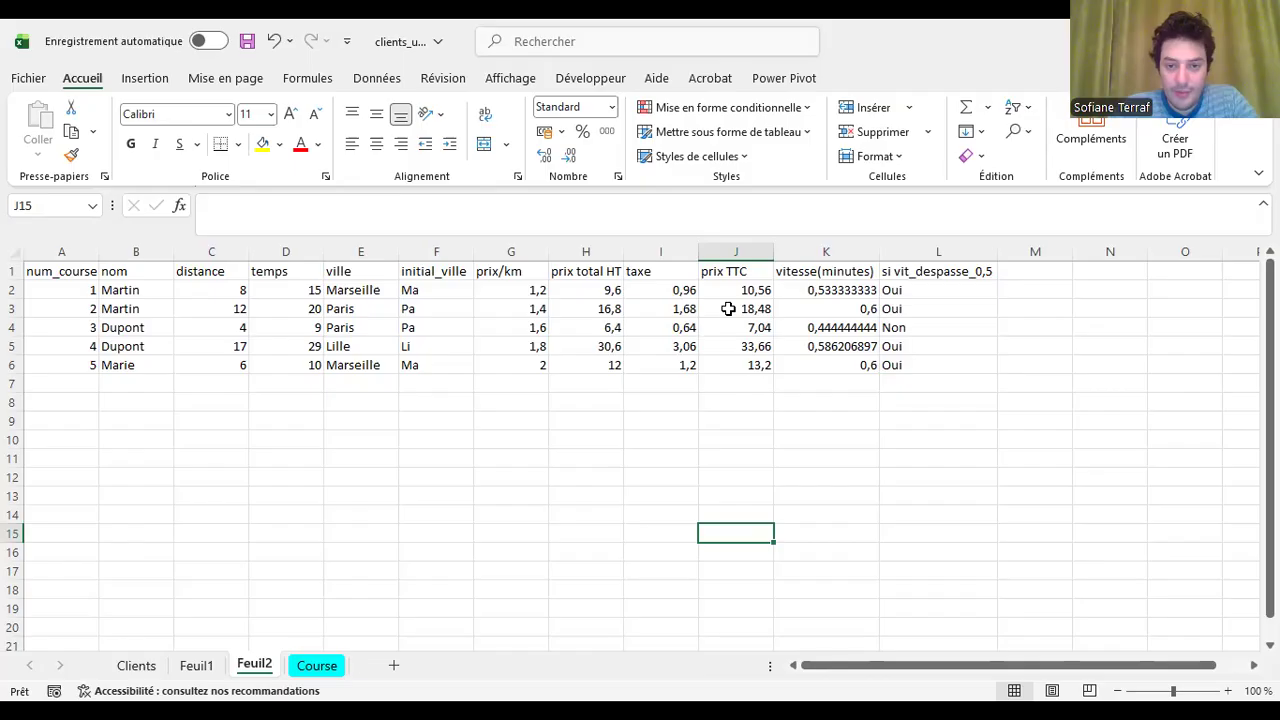
# - Highlight prix TTC values in J2:J6 greater than 20 with green fill and dark green text using conditional formatting
pyautogui.moveTo(720, 289); pyautogui.dragTo(738, 359)
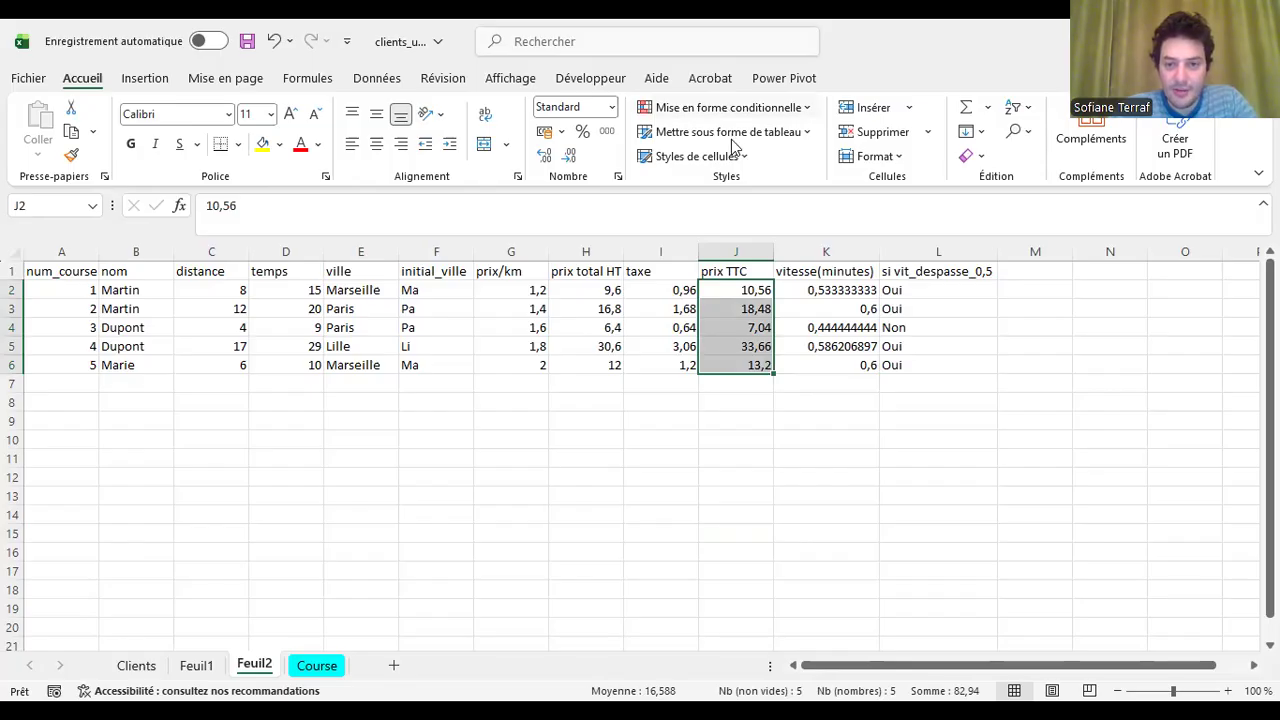
pyautogui.click(728, 107)
pyautogui.moveTo(735, 145)
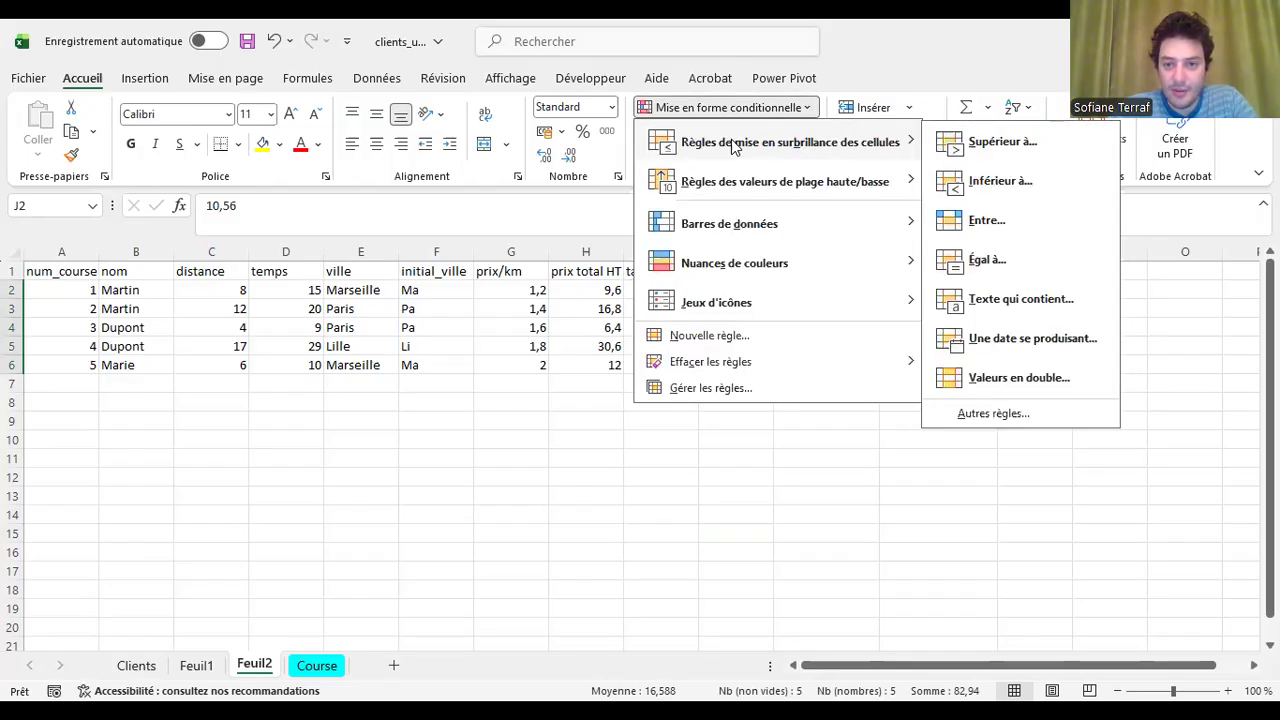
pyautogui.click(968, 143)
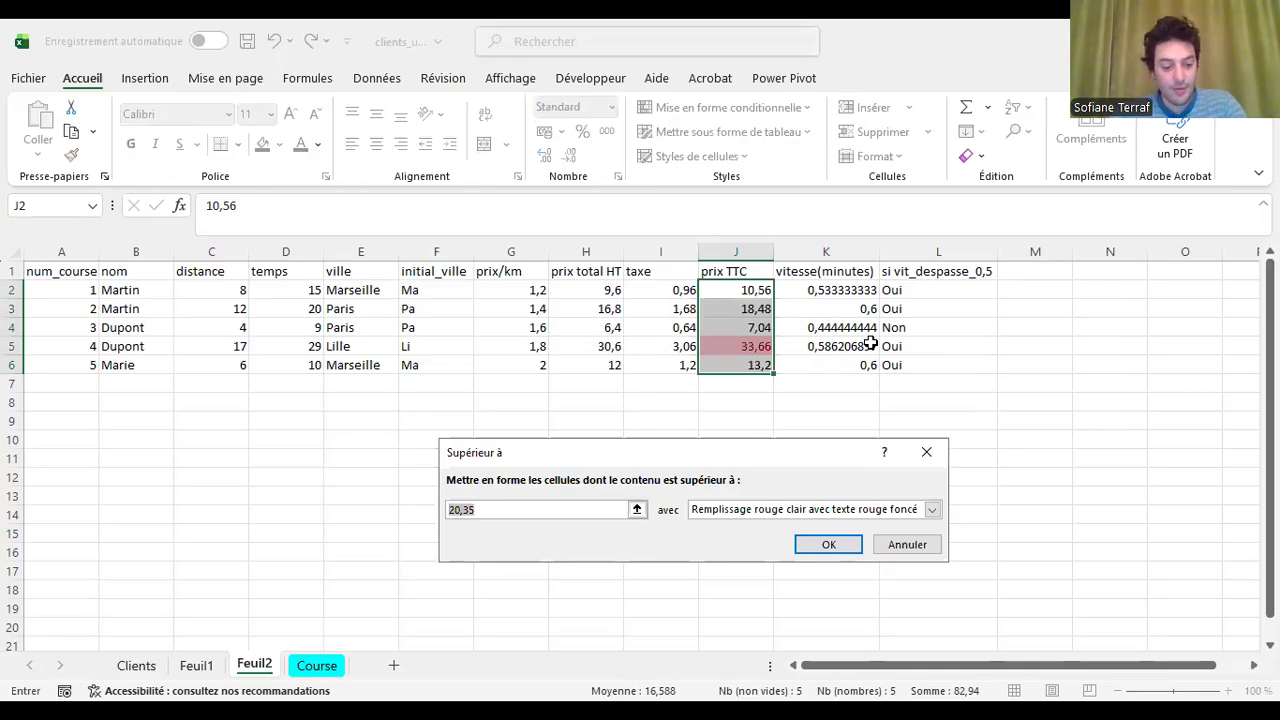
pyautogui.write('e')
pyautogui.press('BackSpace')
pyautogui.write('20')
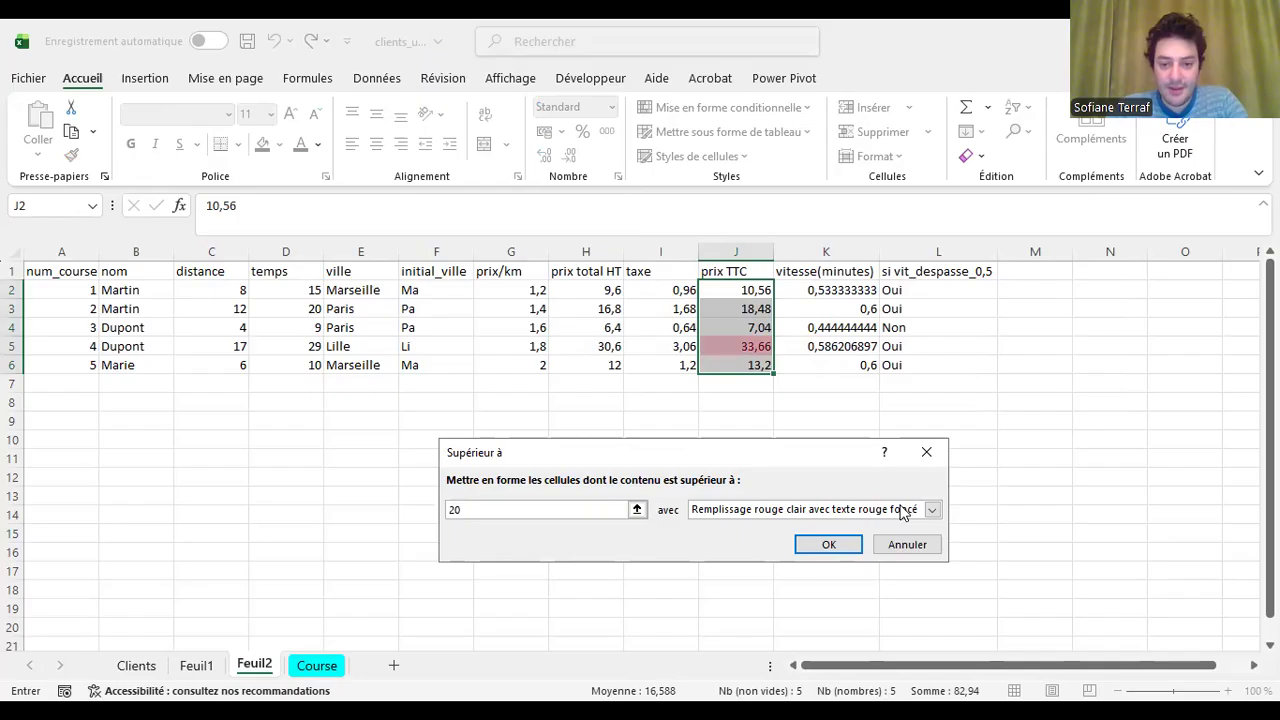
pyautogui.click(903, 512)
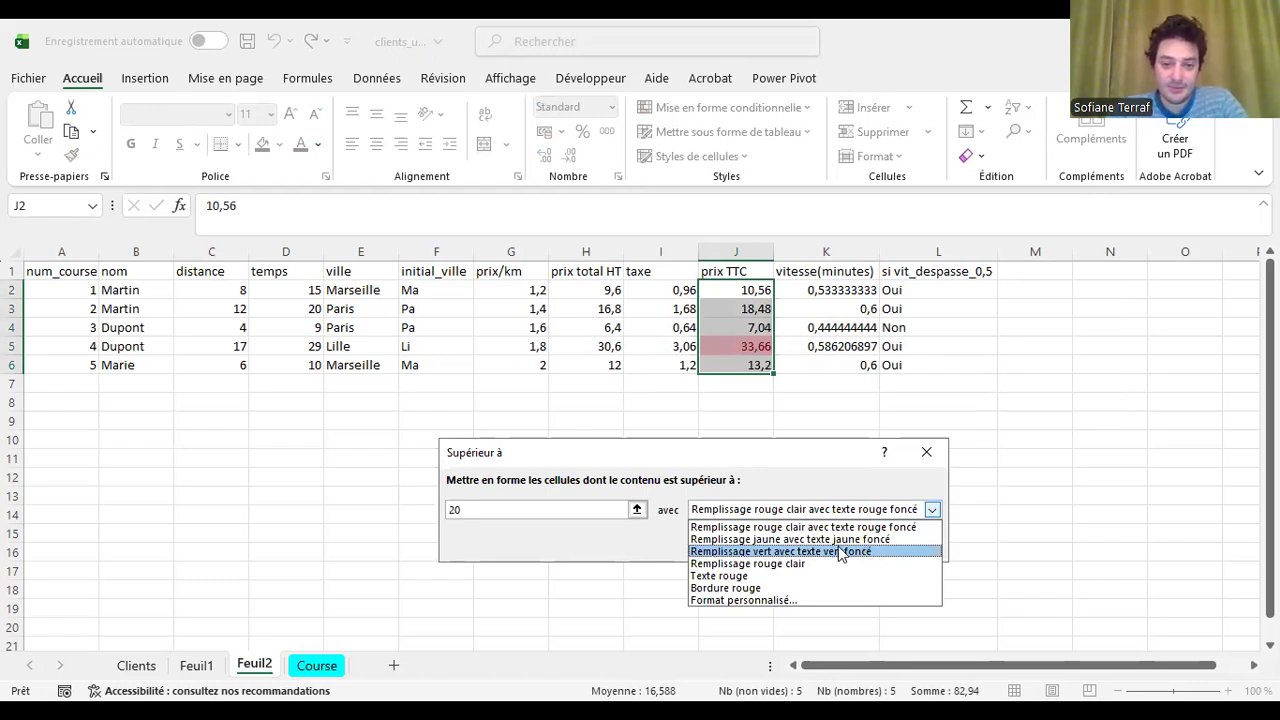
pyautogui.click(855, 552)
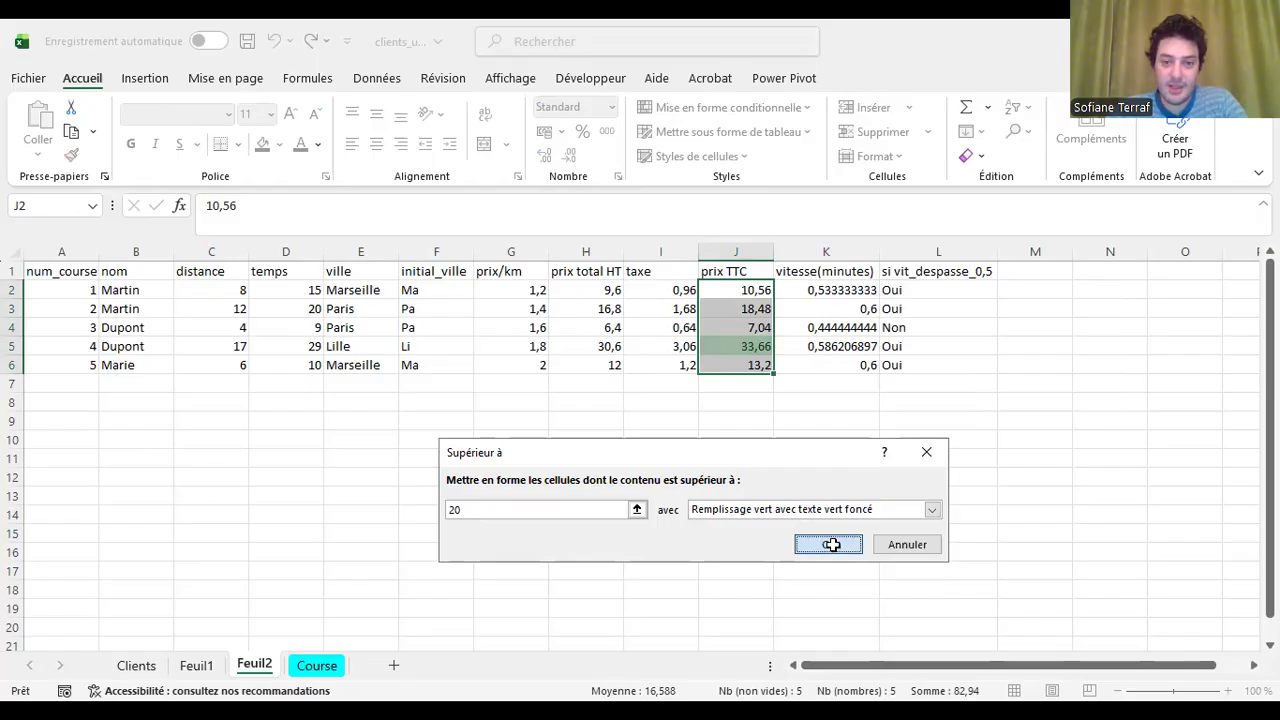
pyautogui.click(832, 546)
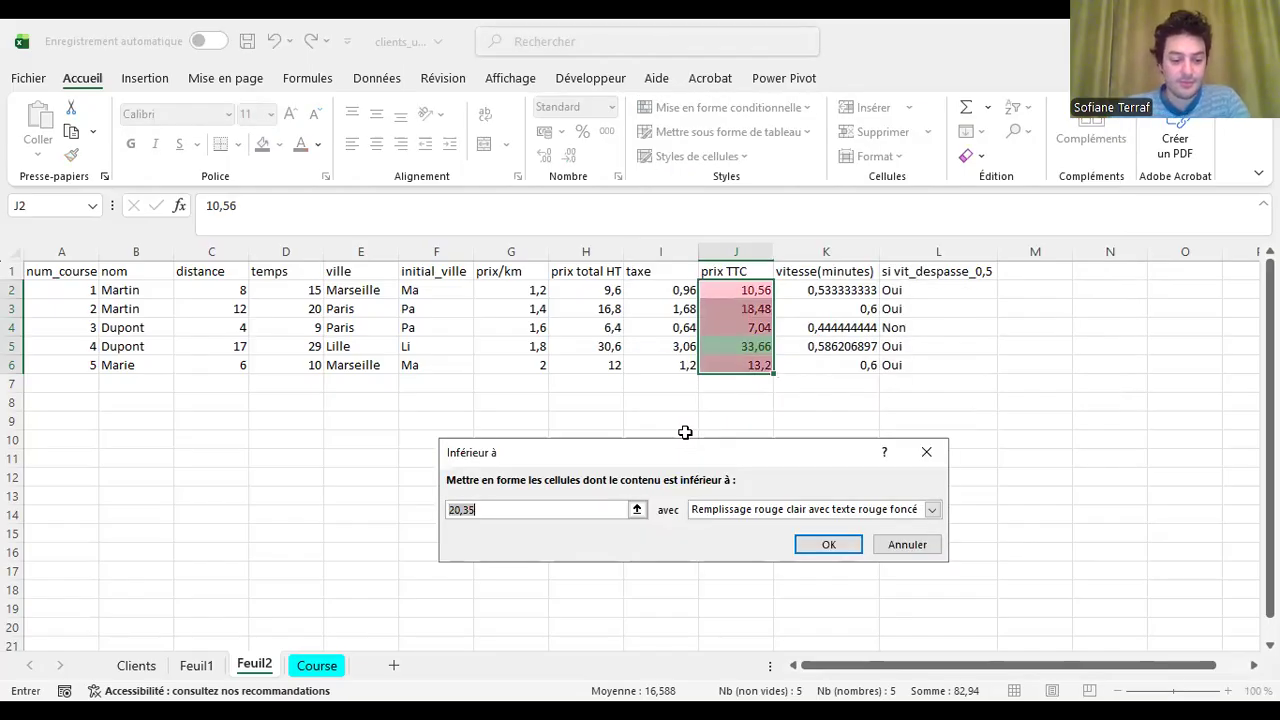
# - Highlight prix TTC values less than 20 with light red fill and dark red text using conditional formatting
pyautogui.write('20')
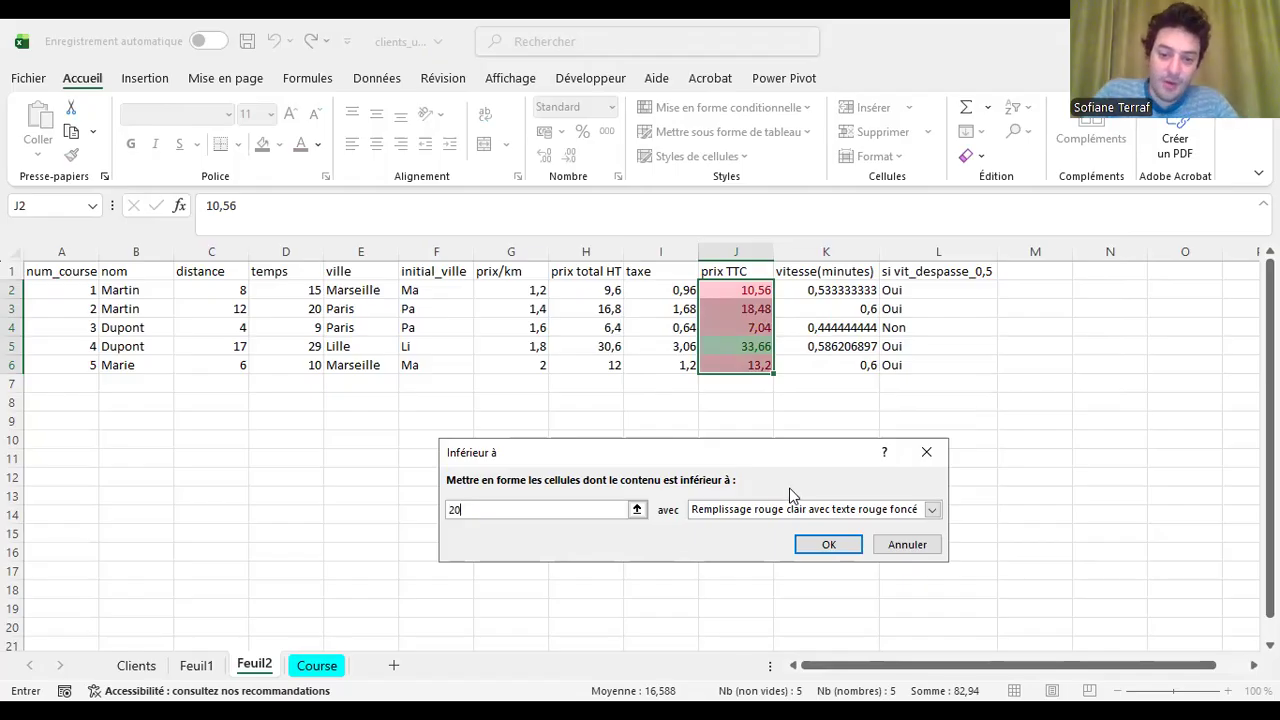
pyautogui.click(808, 545)
pyautogui.click(808, 549)
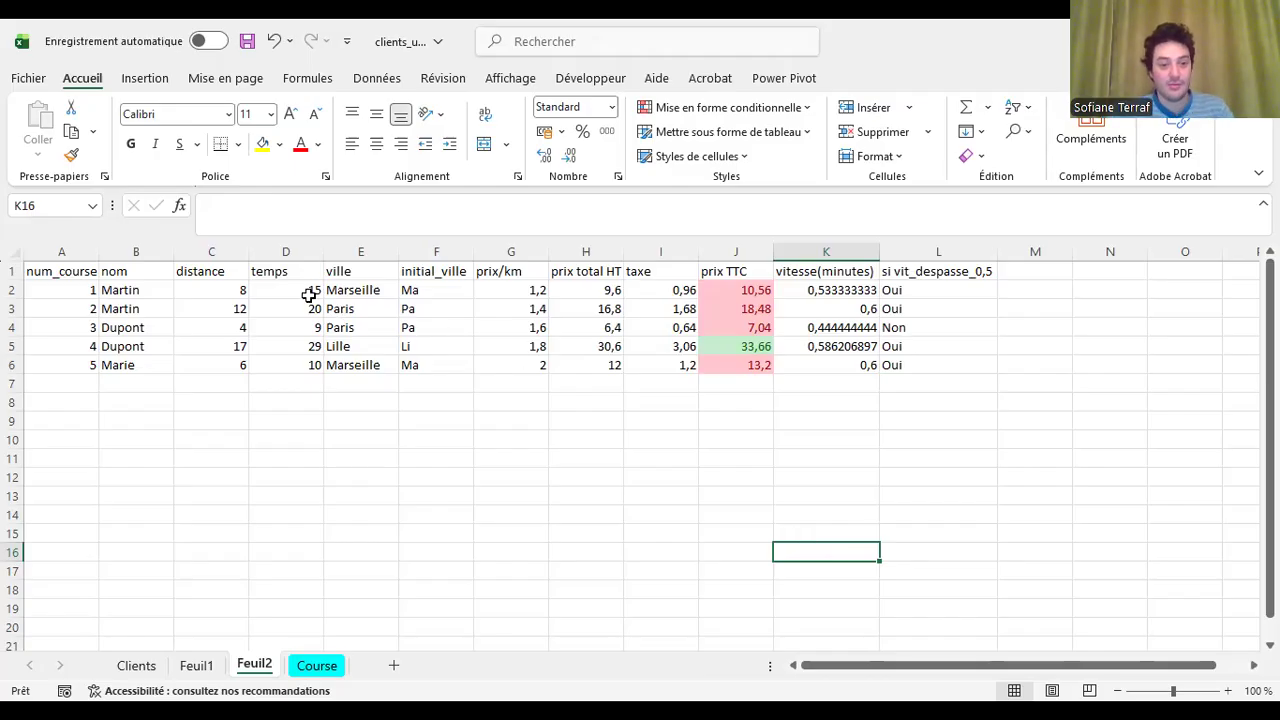
# - Highlight temps values in D2:D6 greater than 20 with light red fill and dark red text using conditional formatting
pyautogui.moveTo(295, 290); pyautogui.dragTo(293, 362)
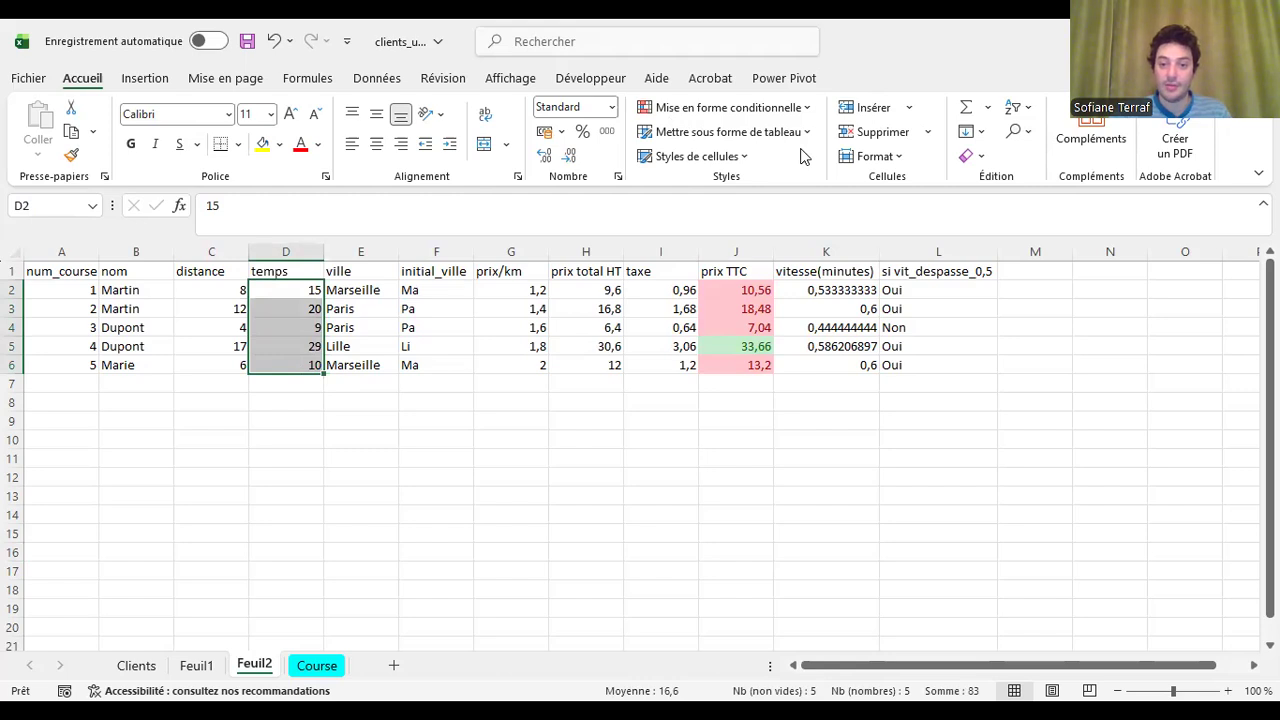
pyautogui.click(790, 107)
pyautogui.moveTo(855, 145)
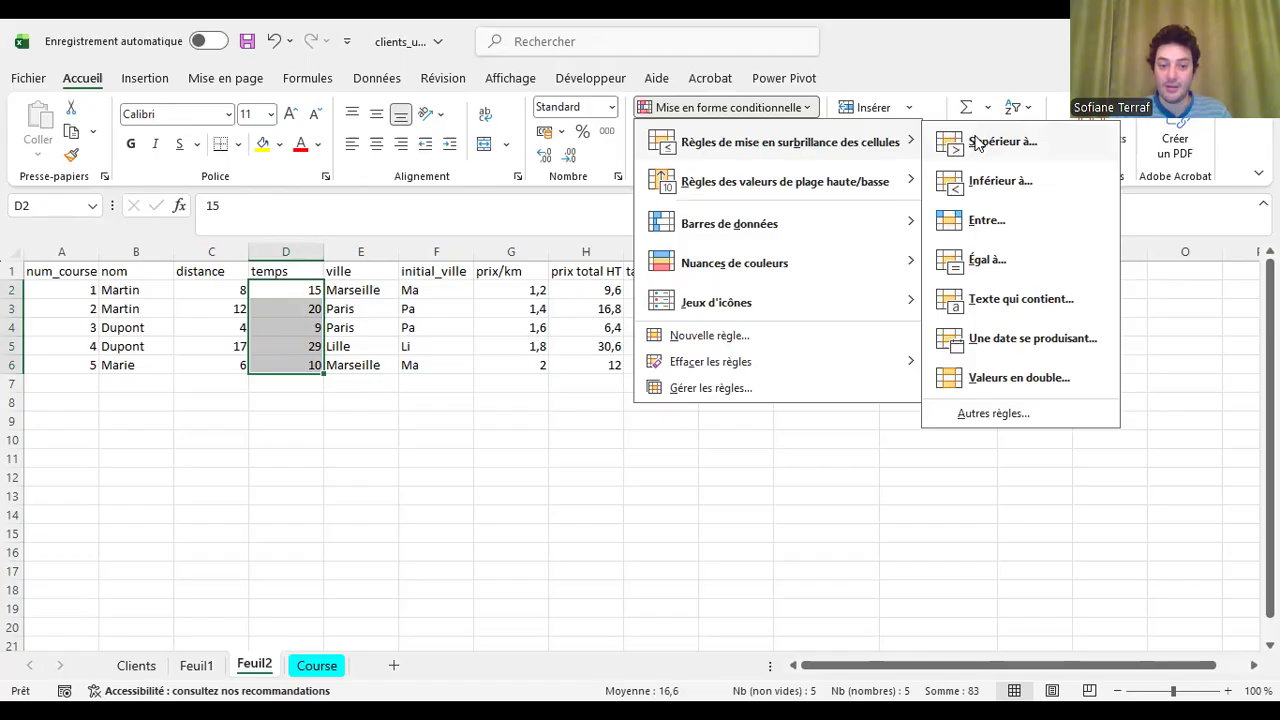
pyautogui.press('Return')
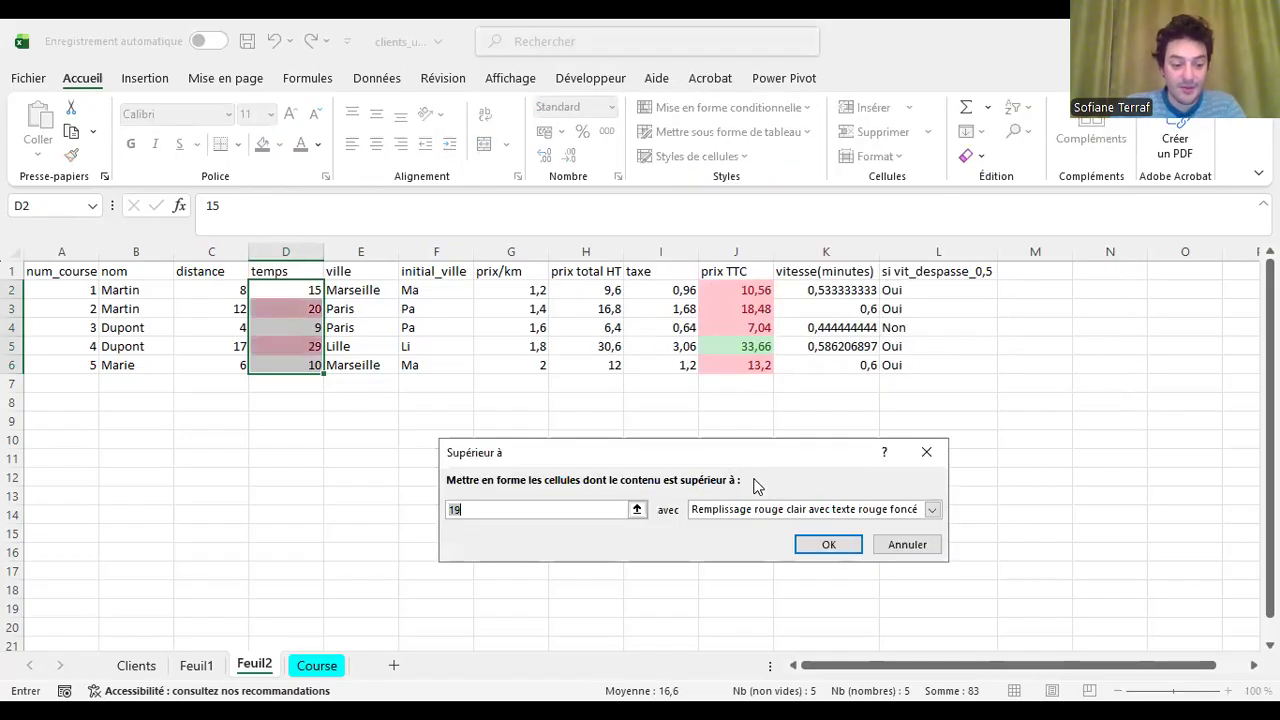
pyautogui.write('20')
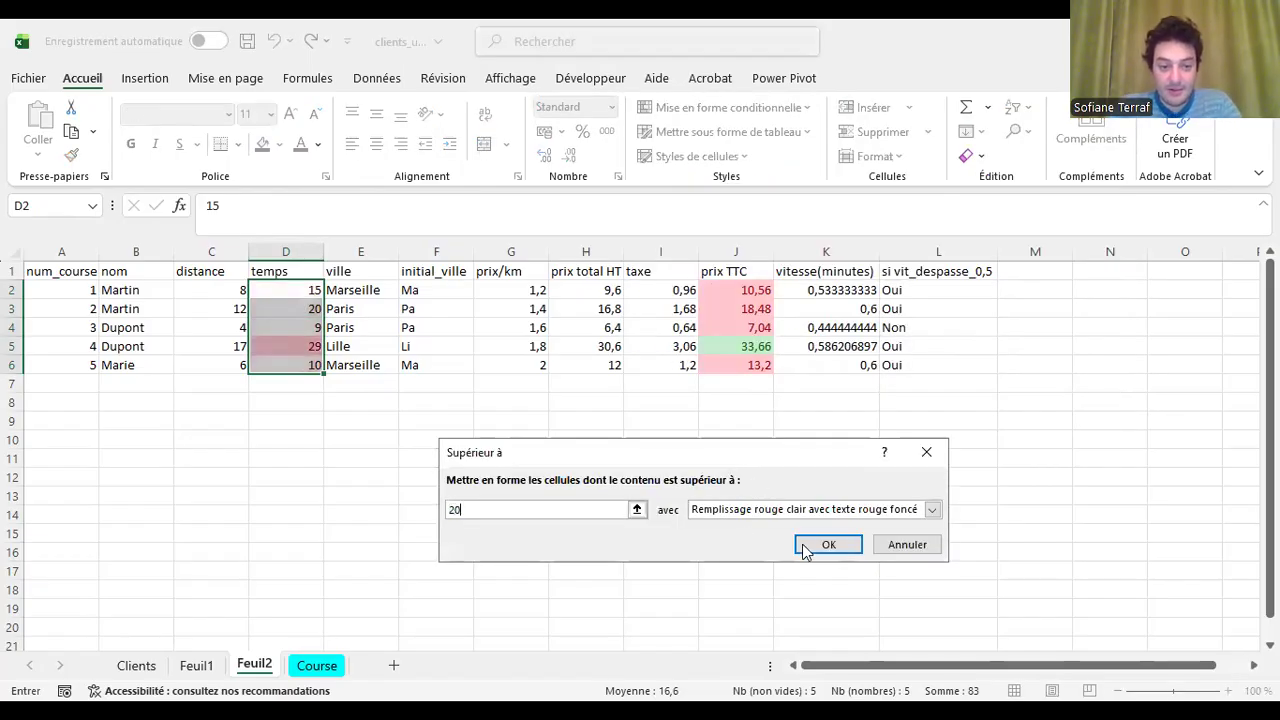
pyautogui.click(804, 545)
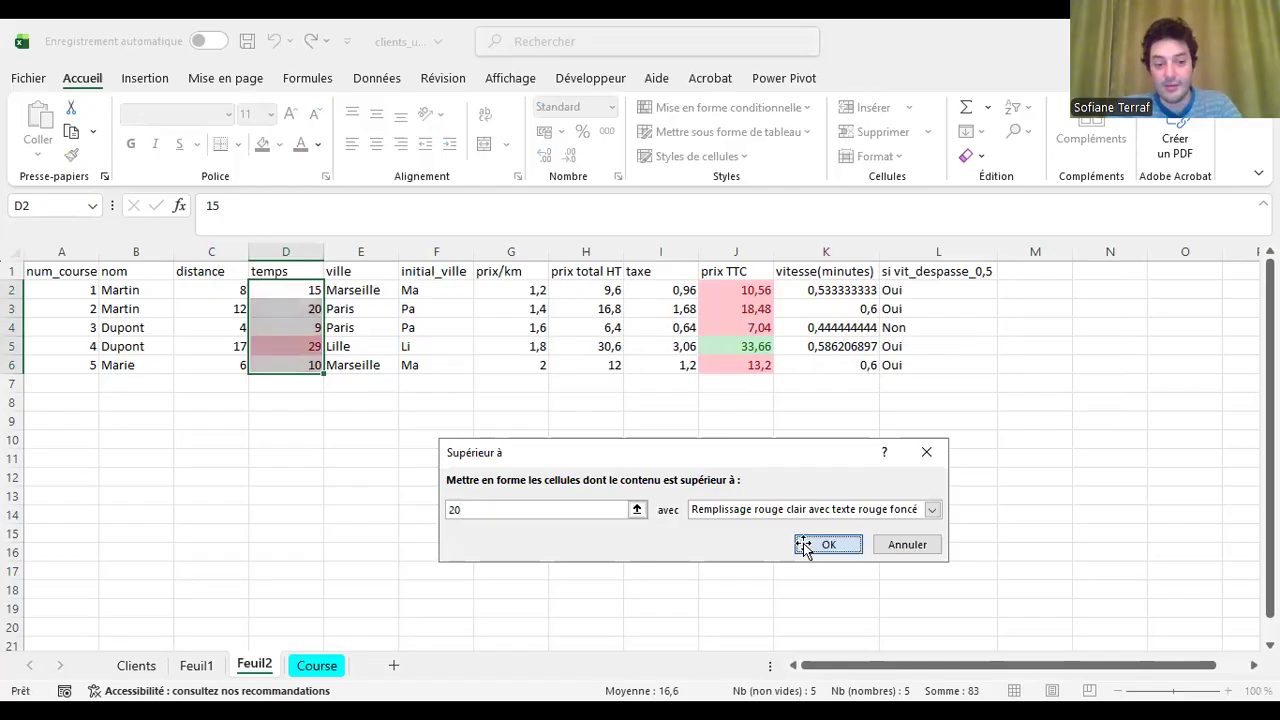
pyautogui.click(805, 547)
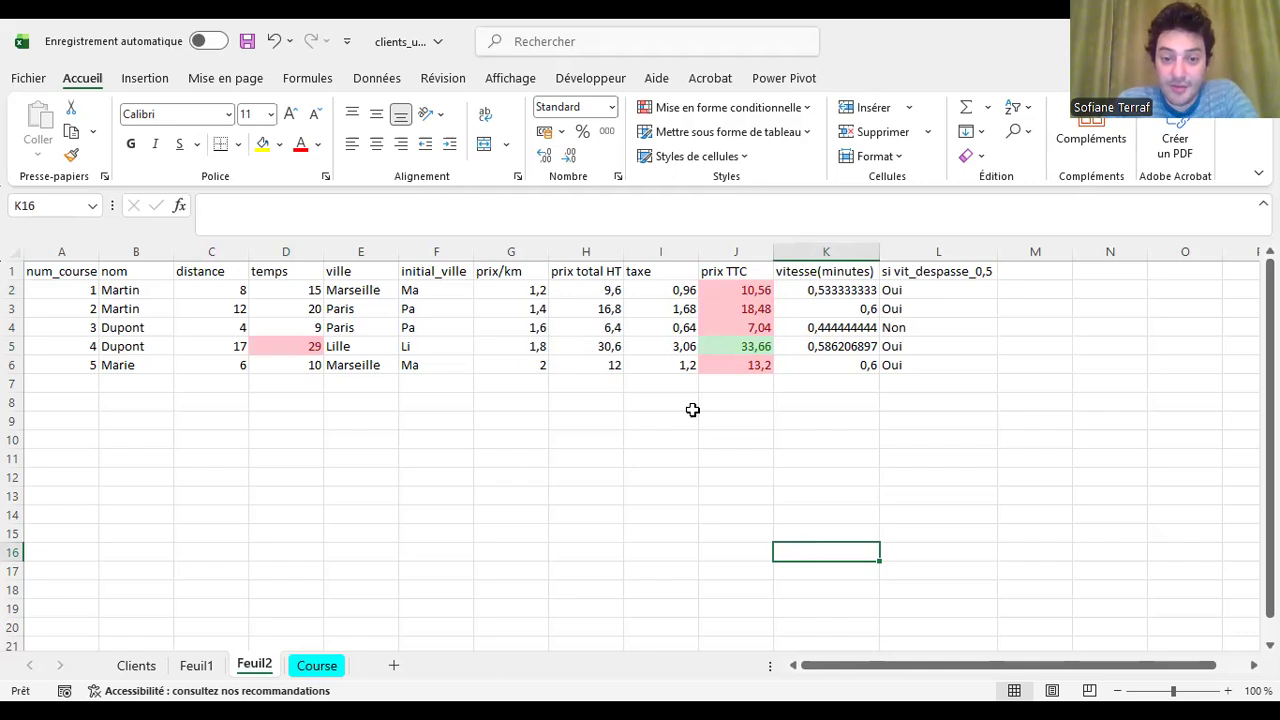
# - Highlight the 2 highest taxe values in I2:I6 with light red fill and dark red text using a top-values rule
pyautogui.moveTo(666, 293); pyautogui.dragTo(665, 365)
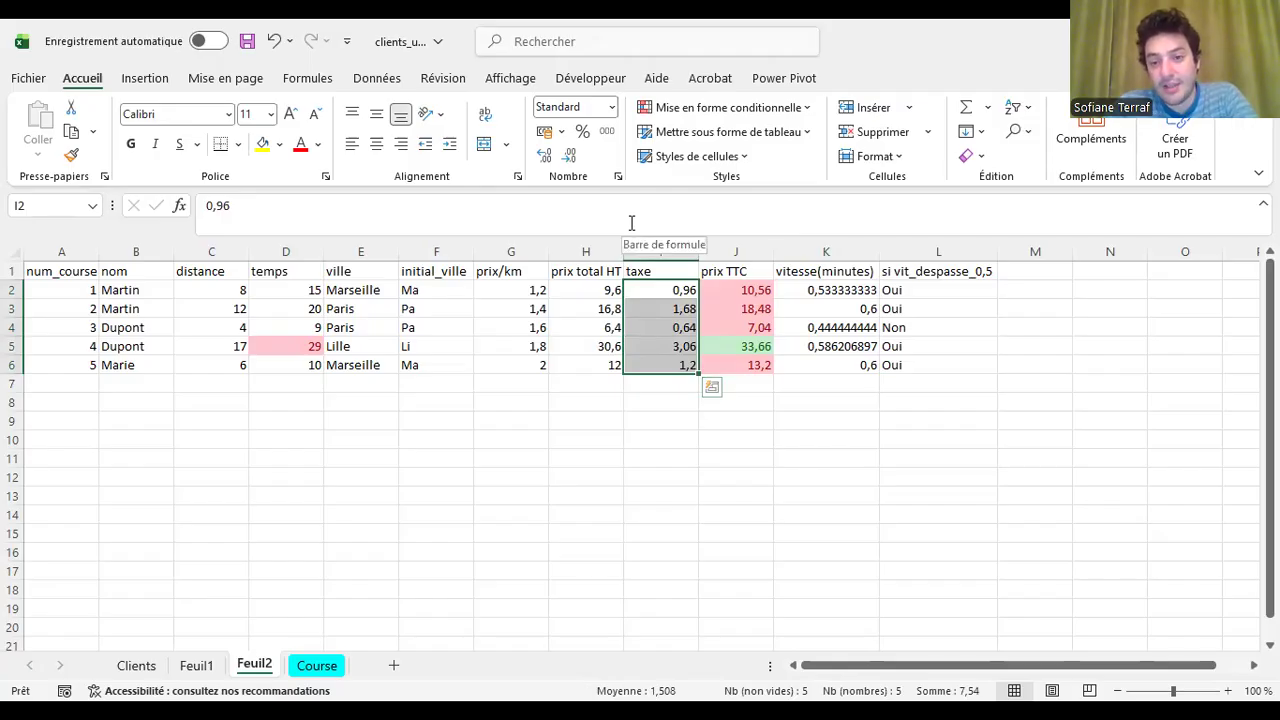
pyautogui.click(724, 107)
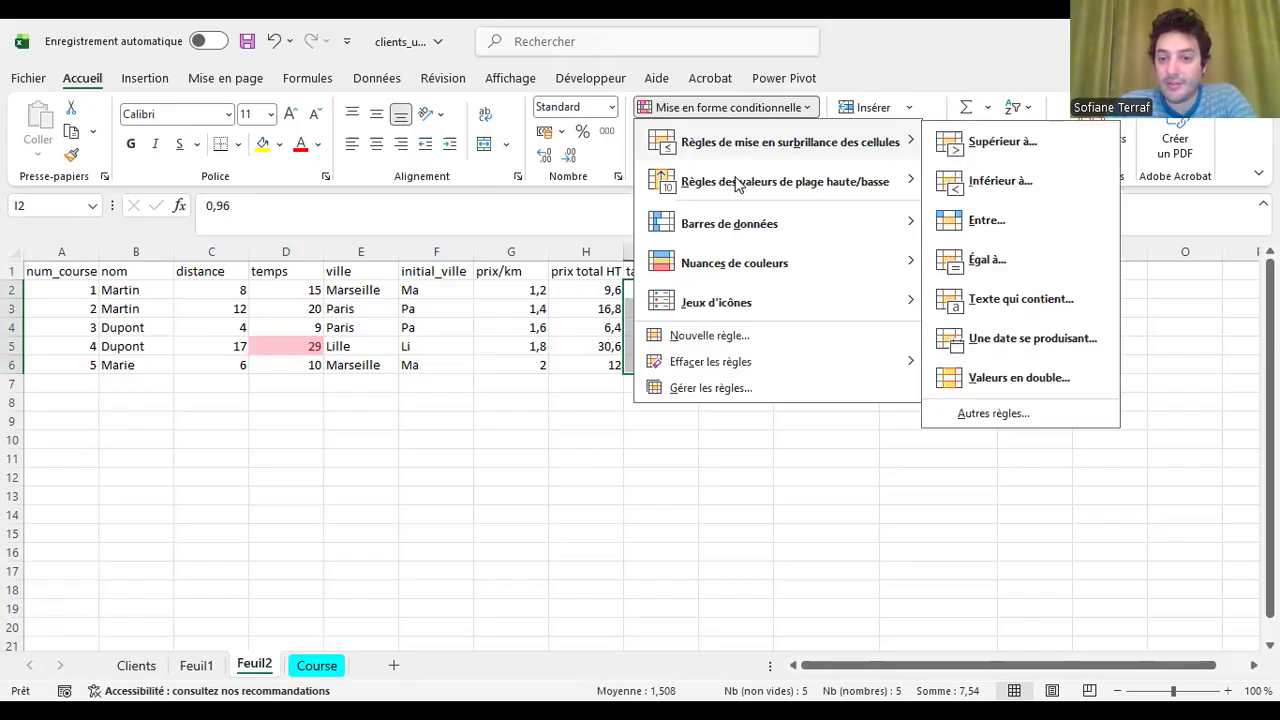
pyautogui.moveTo(737, 183)
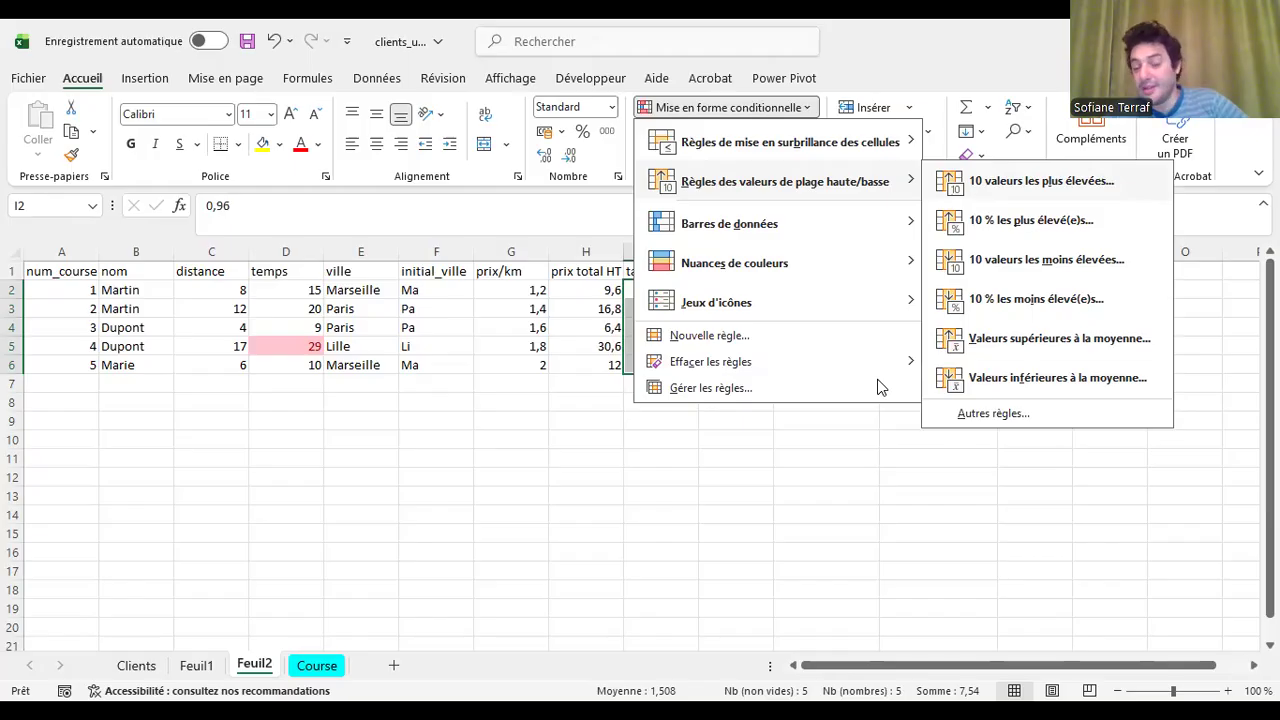
pyautogui.press('Return')
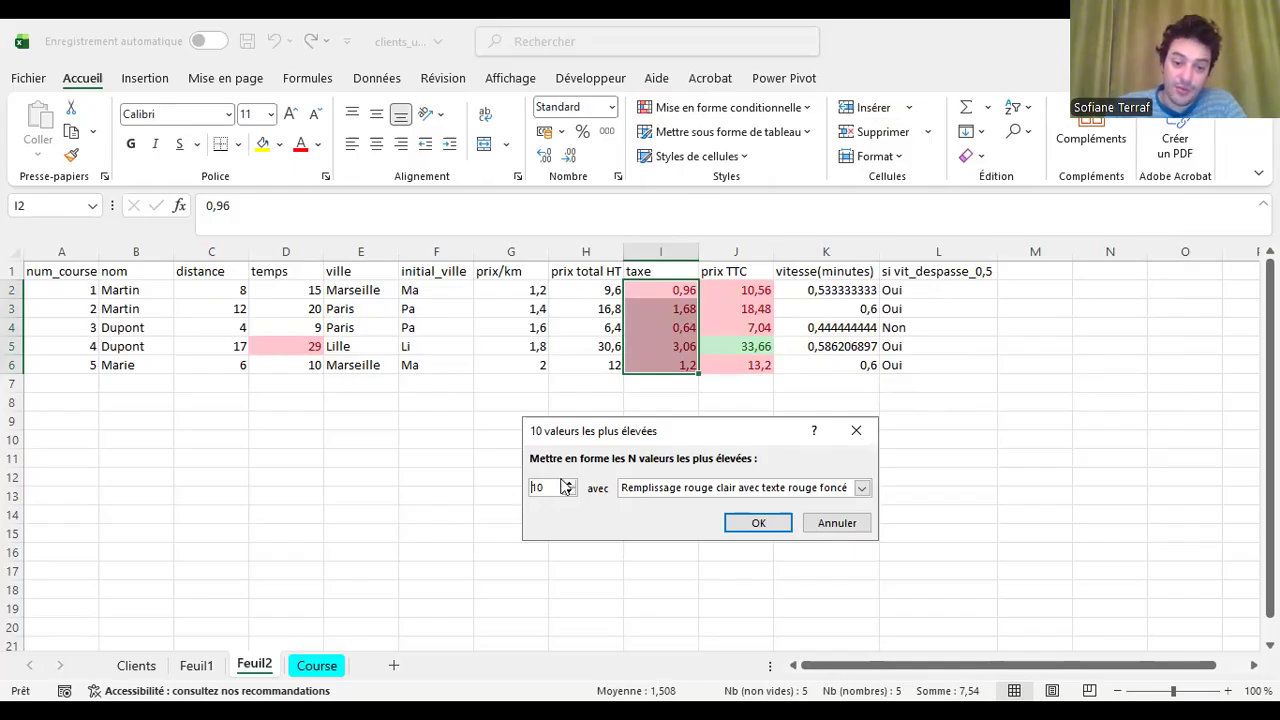
pyautogui.moveTo(550, 487); pyautogui.dragTo(530, 493)
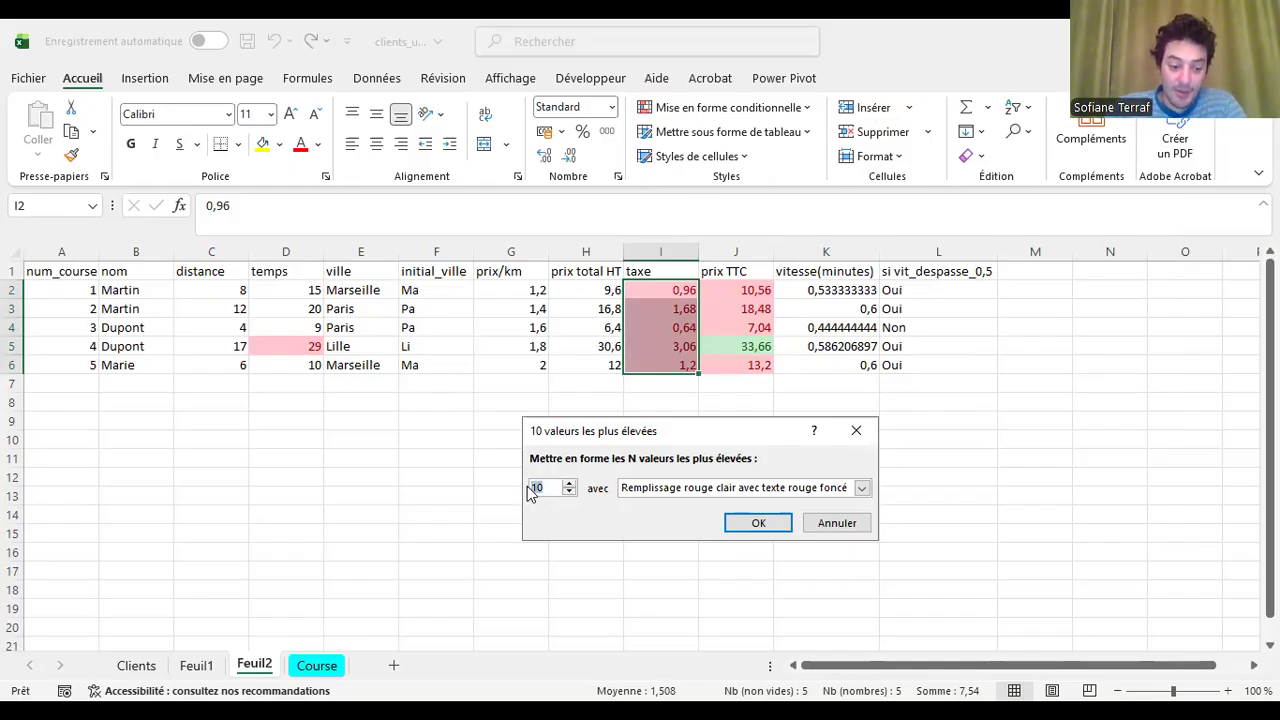
pyautogui.write('2')
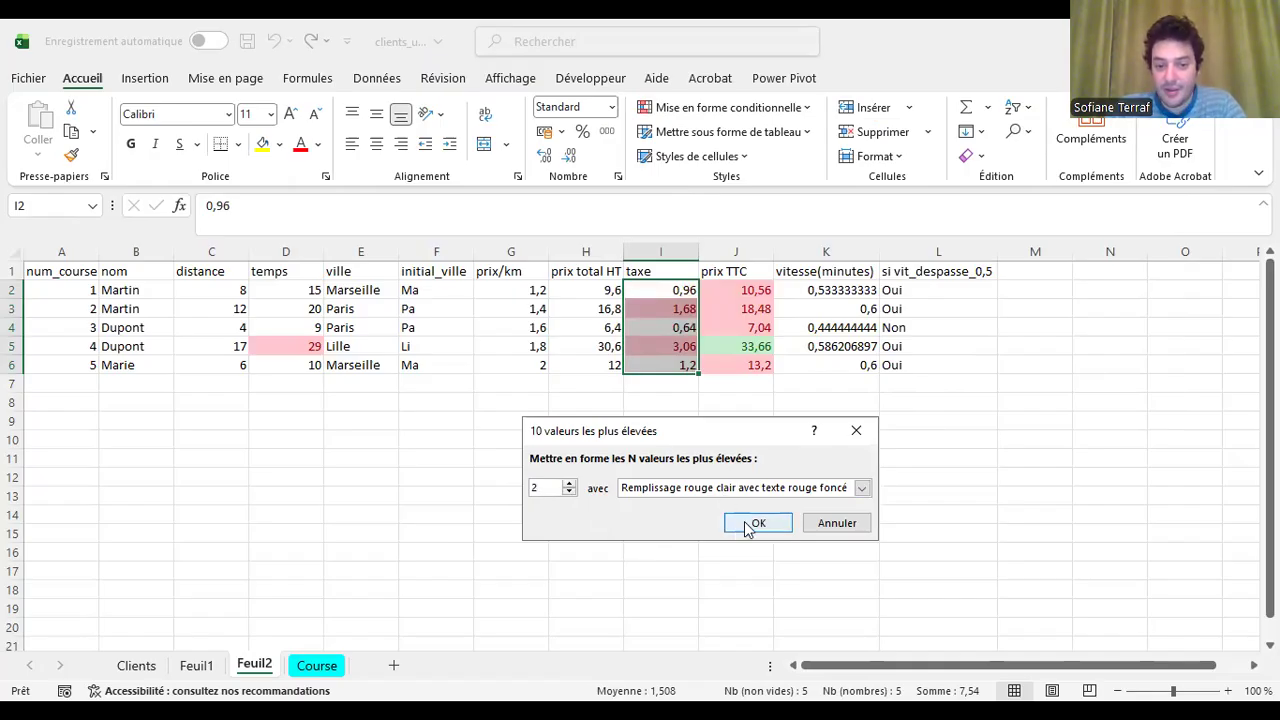
pyautogui.click(745, 527)
pyautogui.click(744, 522)
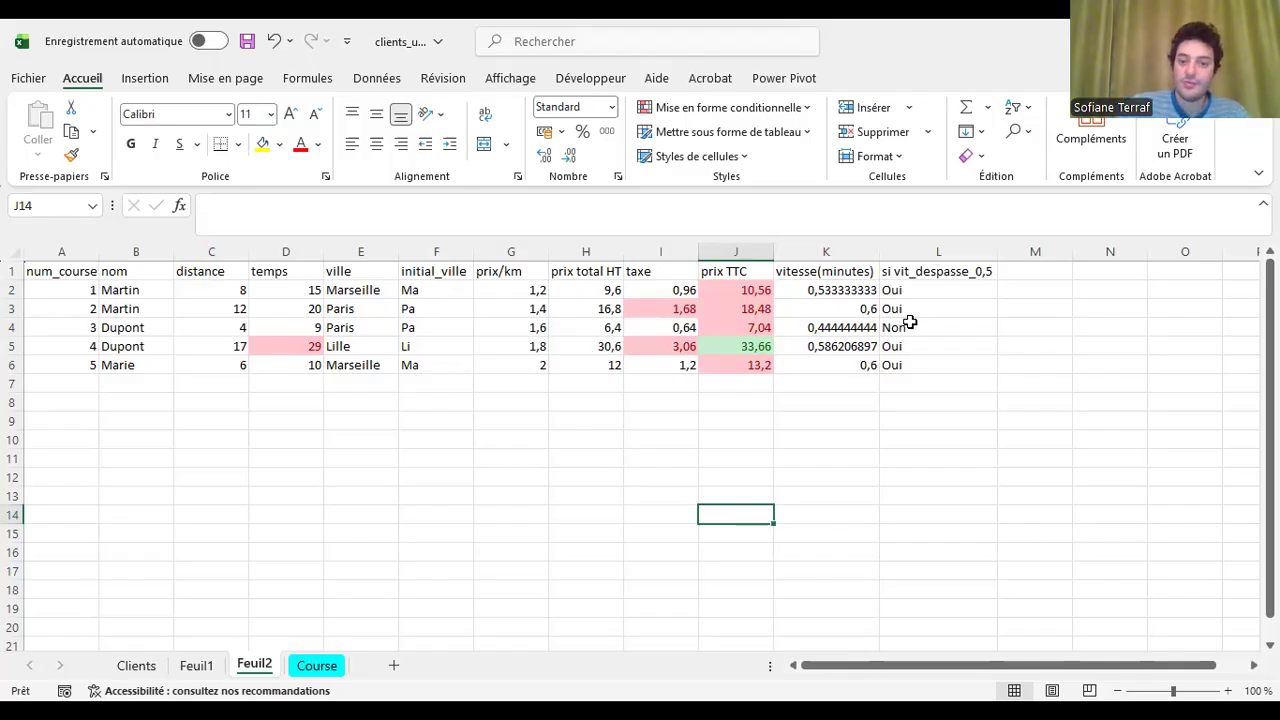
# - Sort the whole table A1:L6, with headers, by prix total HT cell values from largest to smallest
pyautogui.moveTo(964, 361); pyautogui.dragTo(63, 272)
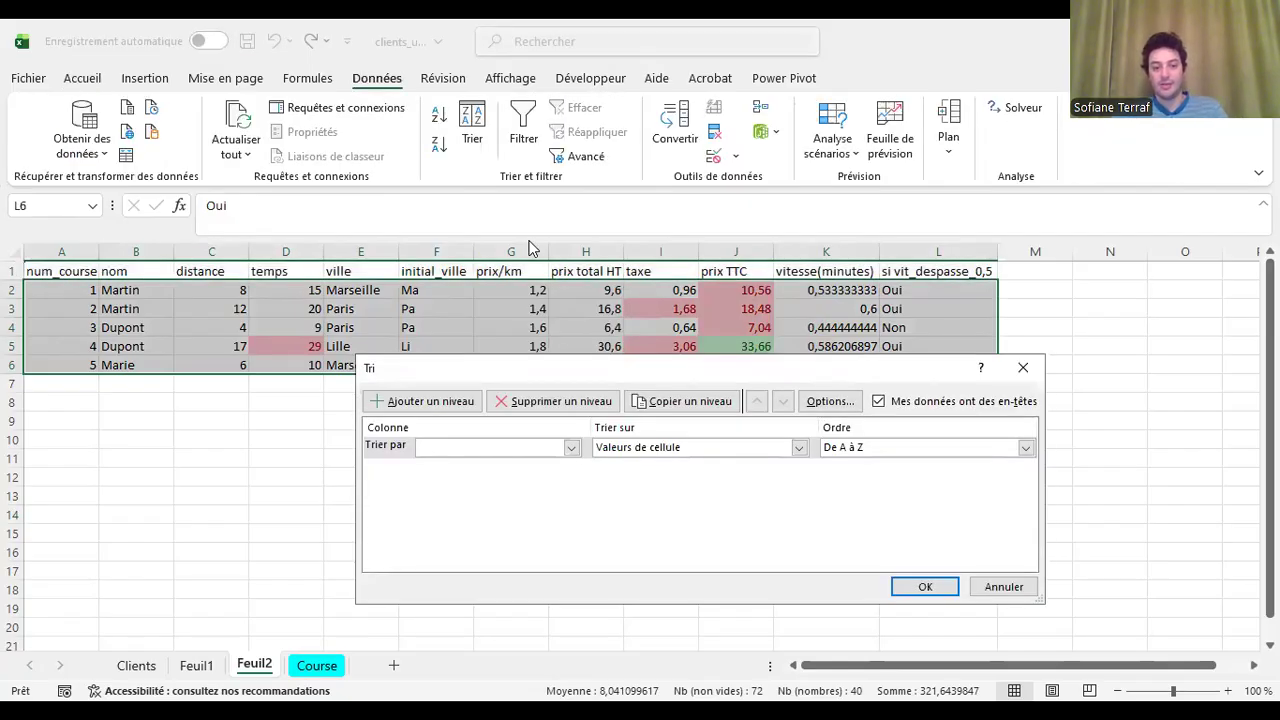
pyautogui.click(573, 448)
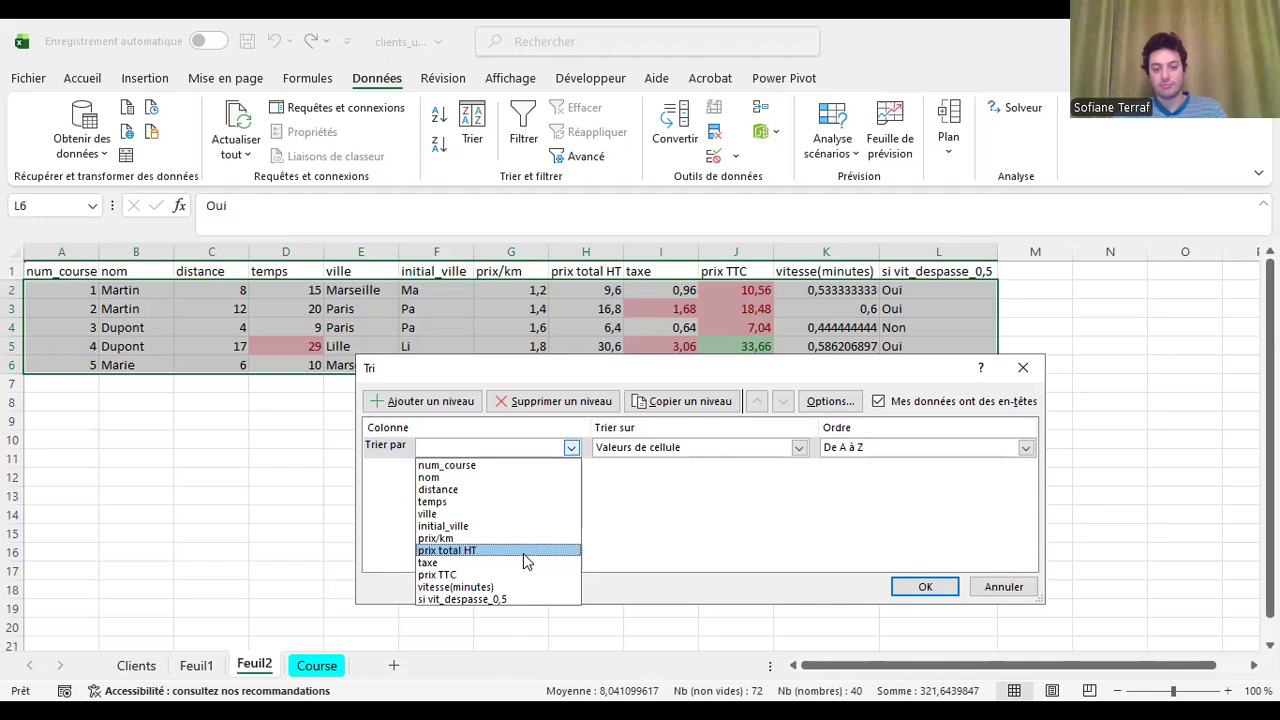
pyautogui.click(525, 551)
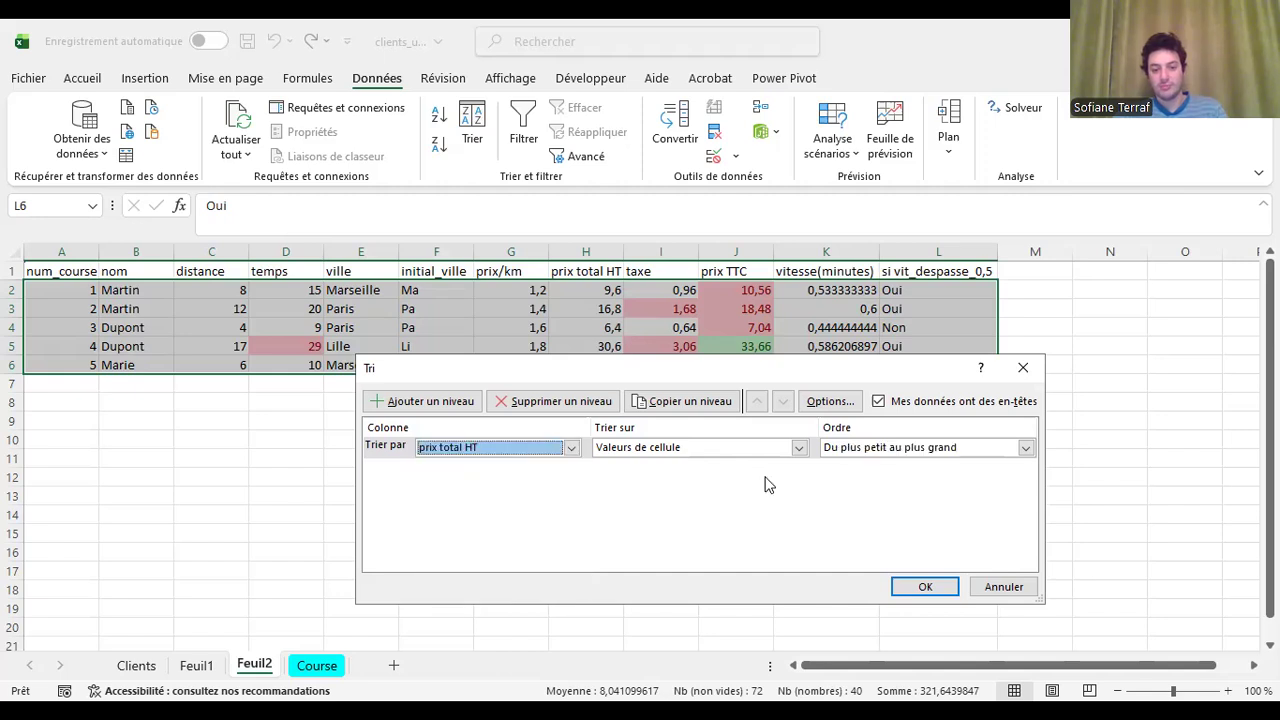
pyautogui.click(845, 453)
pyautogui.click(843, 478)
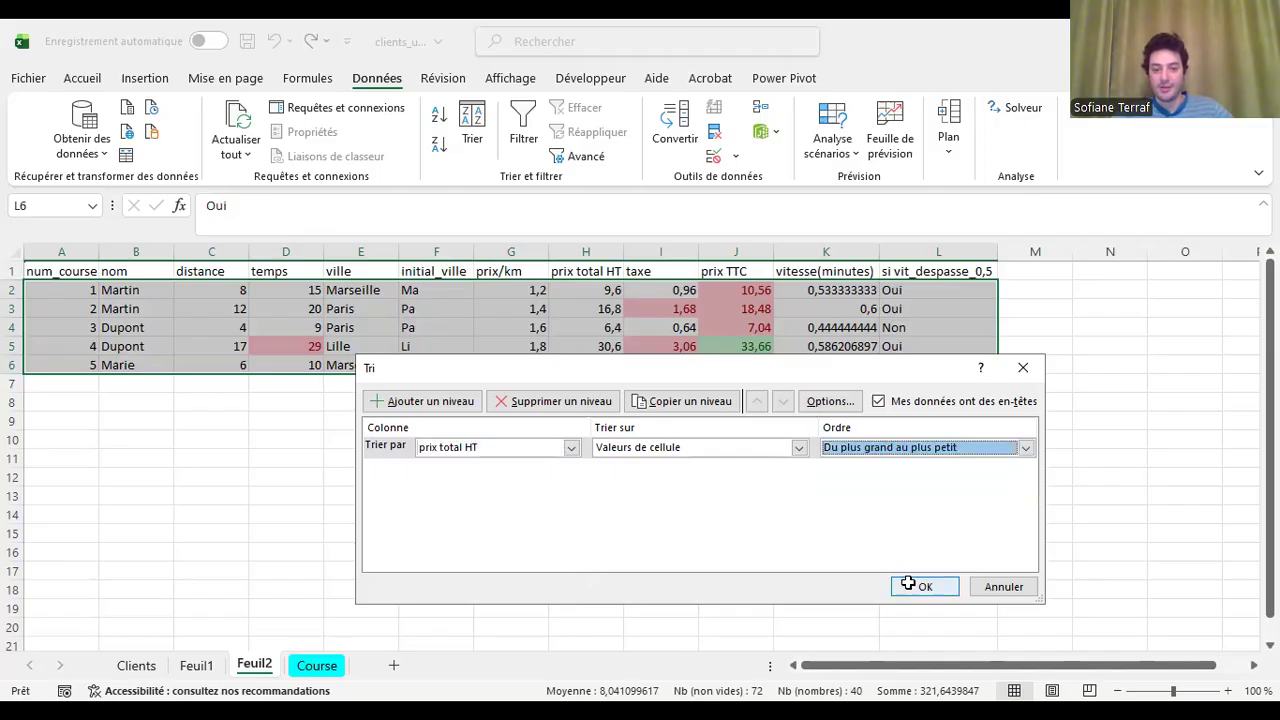
pyautogui.click(908, 583)
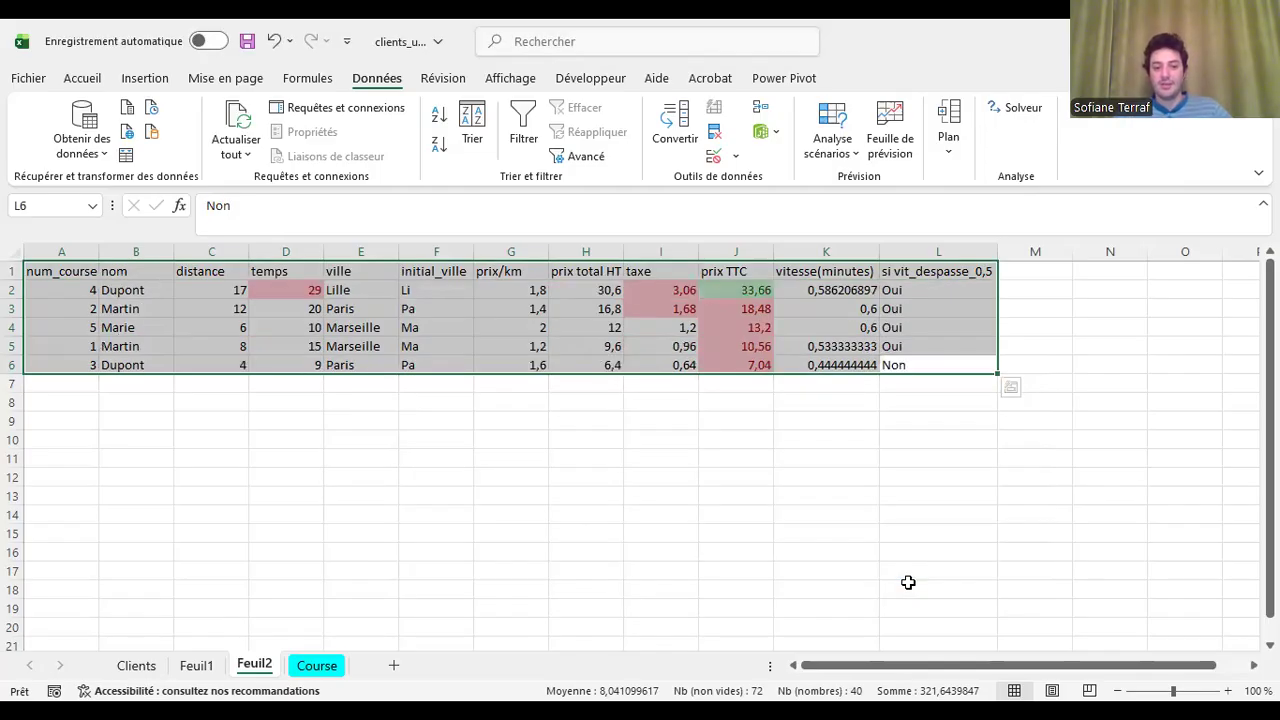
pyautogui.click(908, 583)
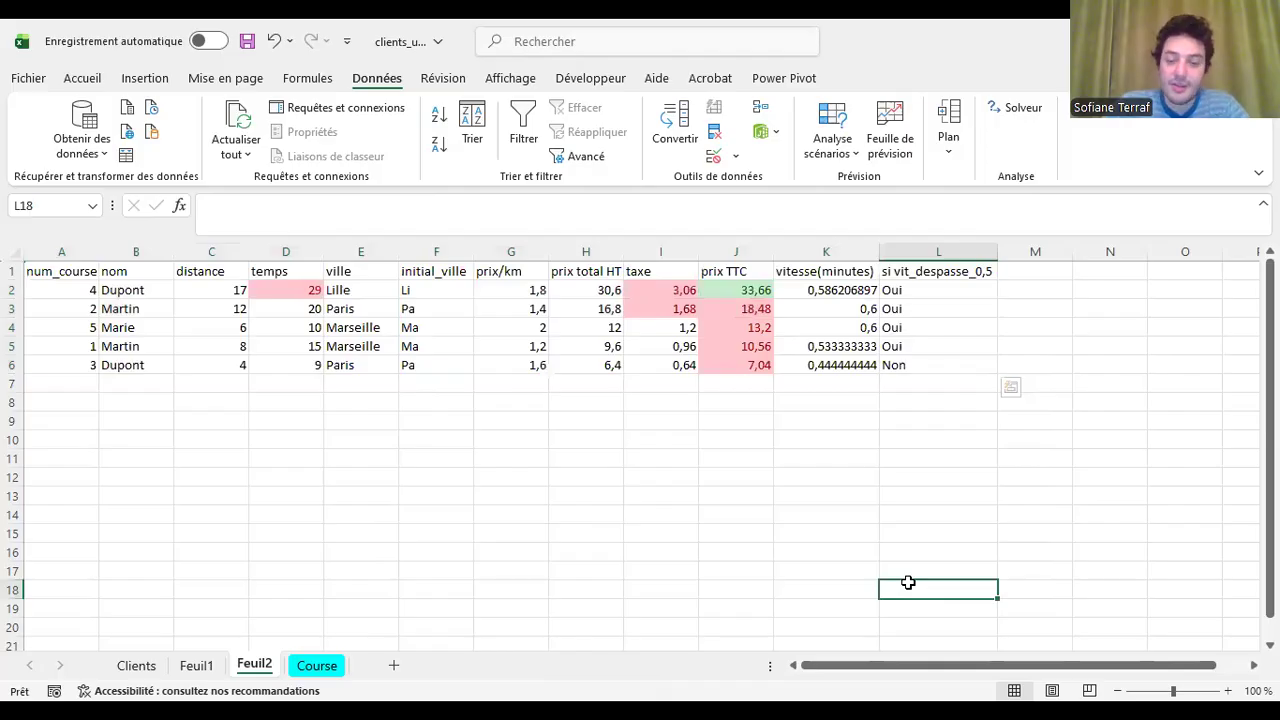